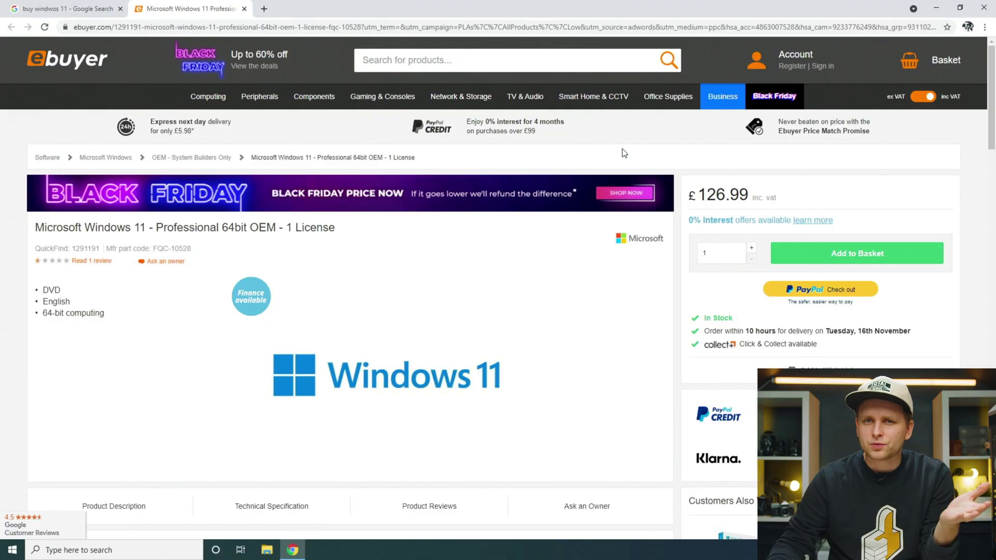
Highlight the £126.99 price shown on the page
scroll(622, 150, down, 4)
scroll(624, 153, up, 4)
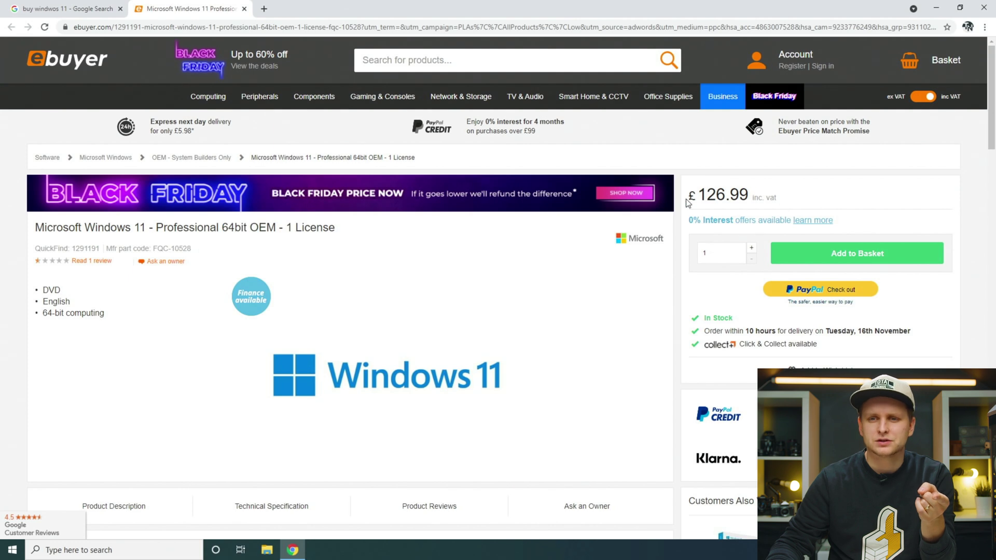
drag(688, 203, 770, 197)
click(859, 191)
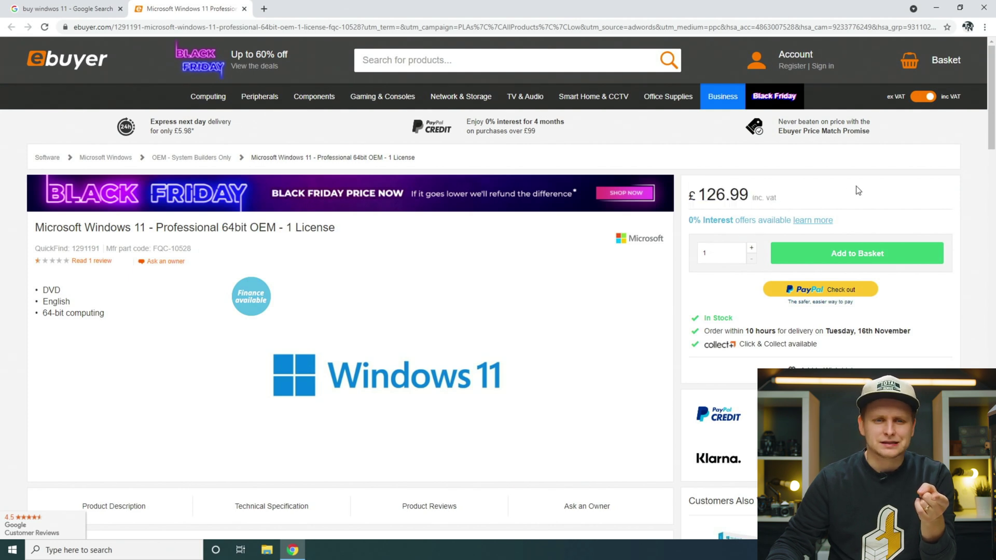
Open Settings > Windows Update and check its note that this PC can run Windows 11
scroll(403, 185, down, 1)
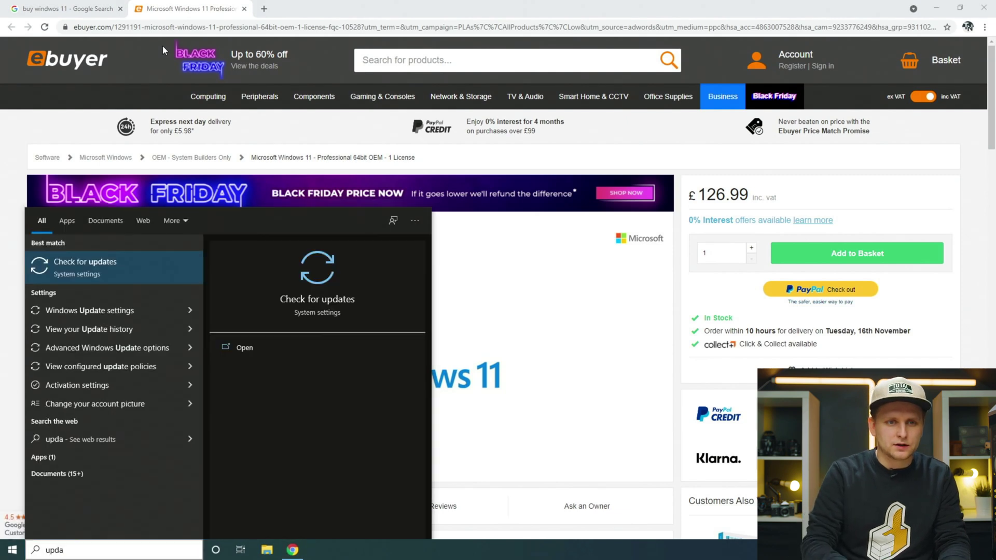
key(Return)
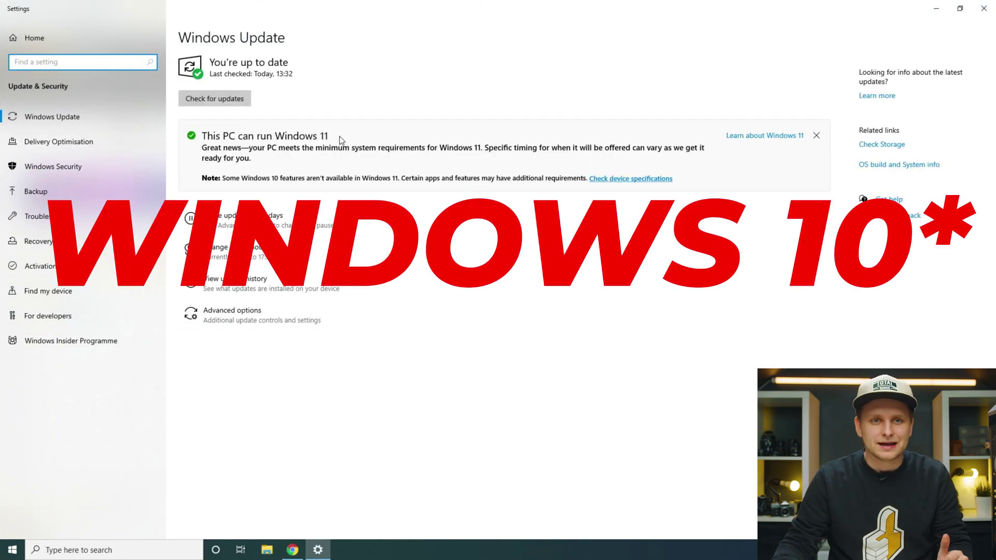
click(368, 139)
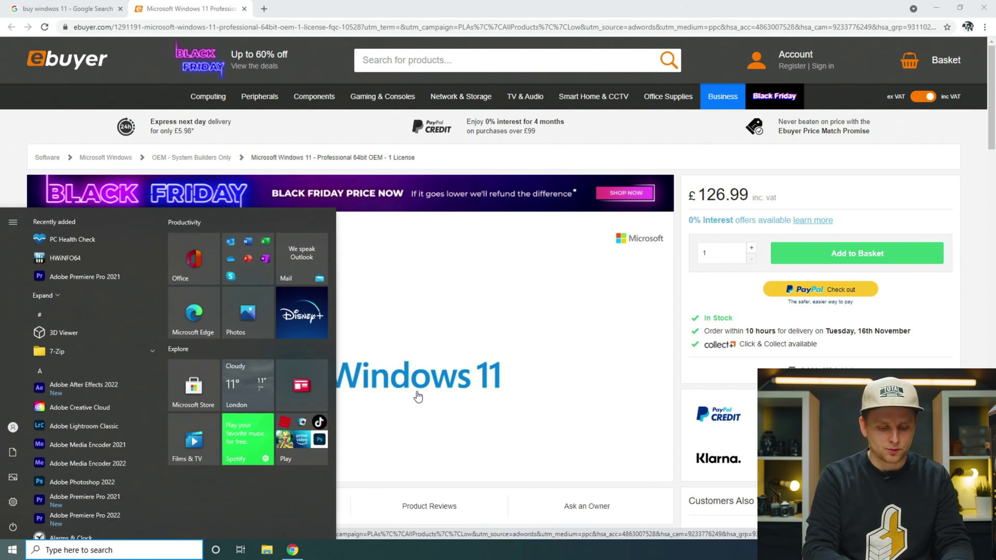
Search 'activation' from Start to open the Activation settings page
text(activation)
key(Return)
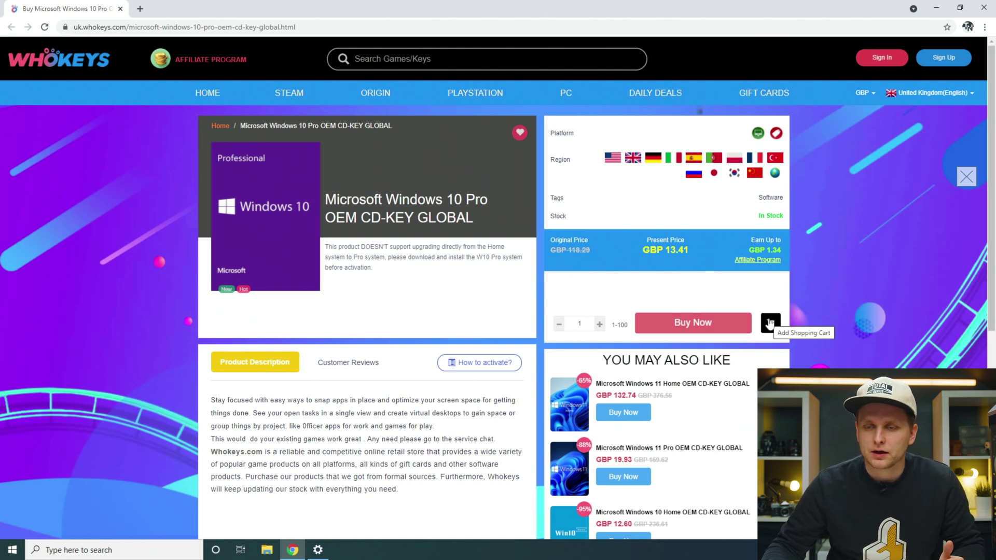
Sign in, add the GBP 13.41 Windows 10 Pro OEM key to the cart, and view the cart
click(771, 322)
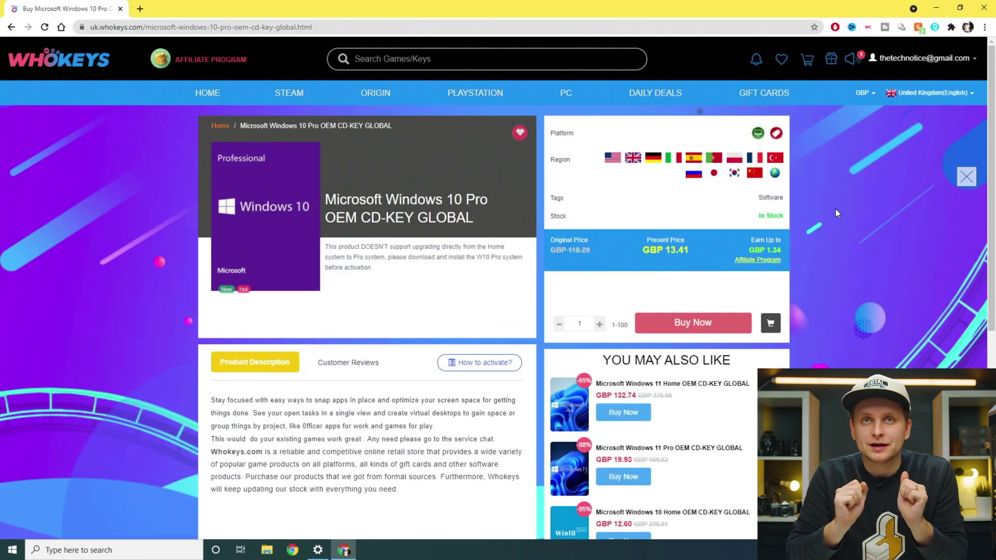
click(771, 324)
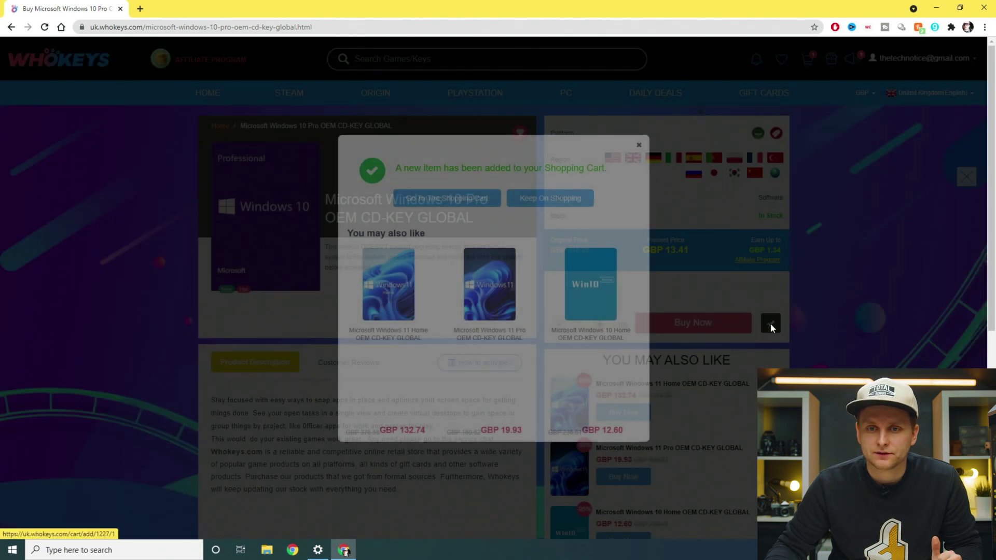
click(446, 198)
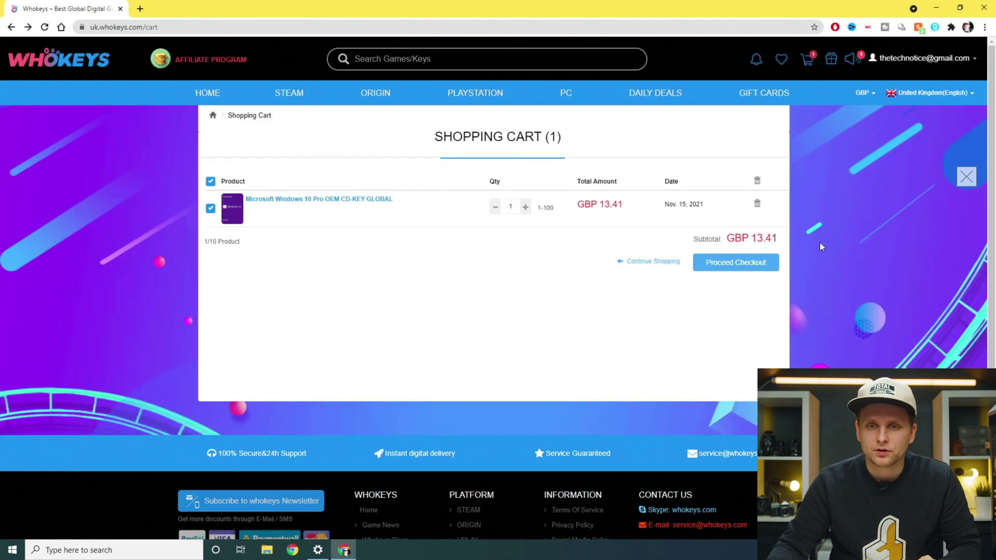
Check out with the promo code, cutting the total to GBP 9.39, and submit the order
click(733, 255)
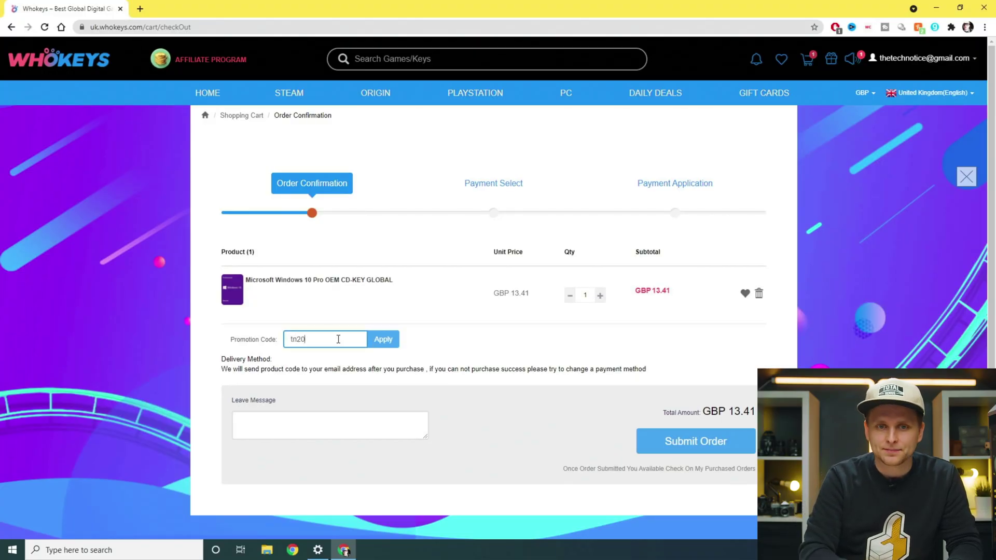
click(383, 340)
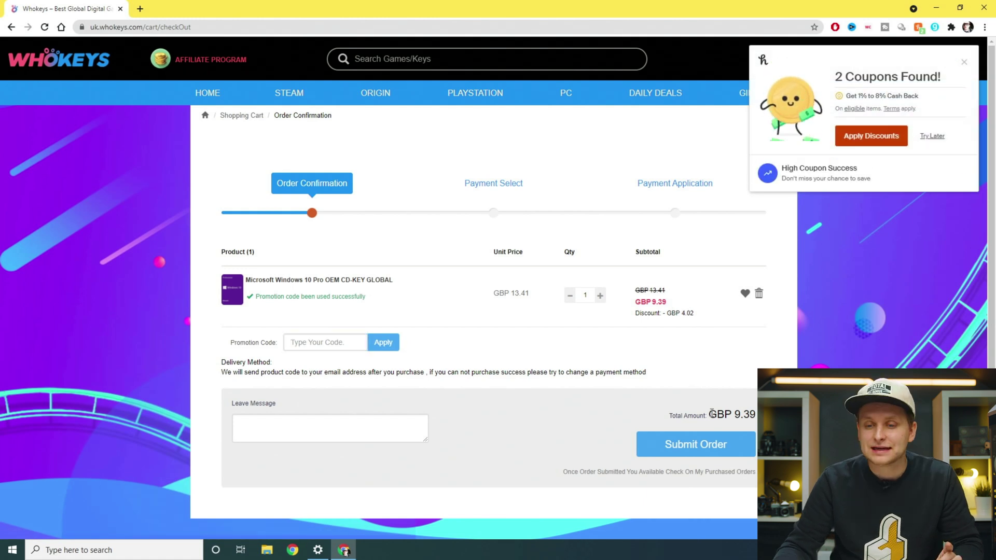
drag(725, 416, 752, 412)
click(747, 423)
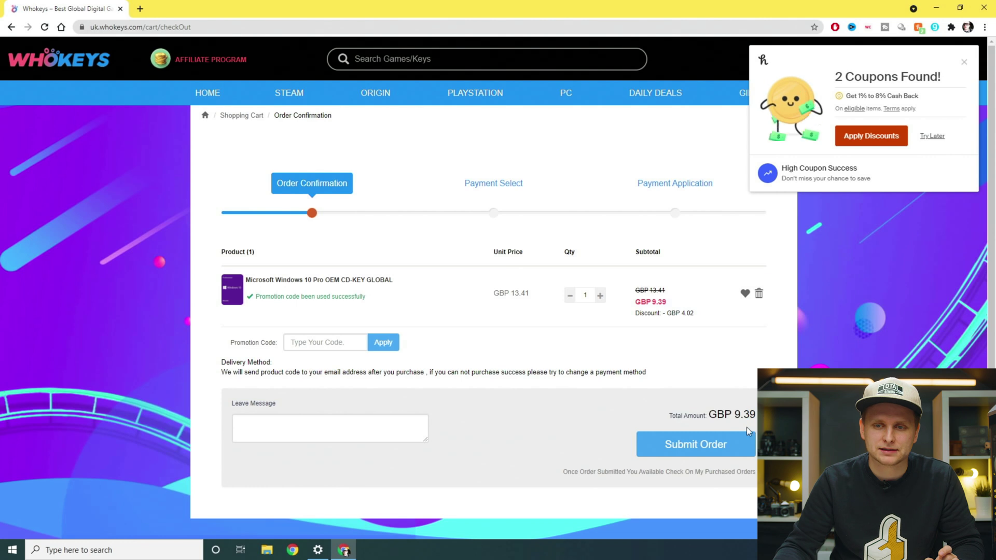
click(710, 448)
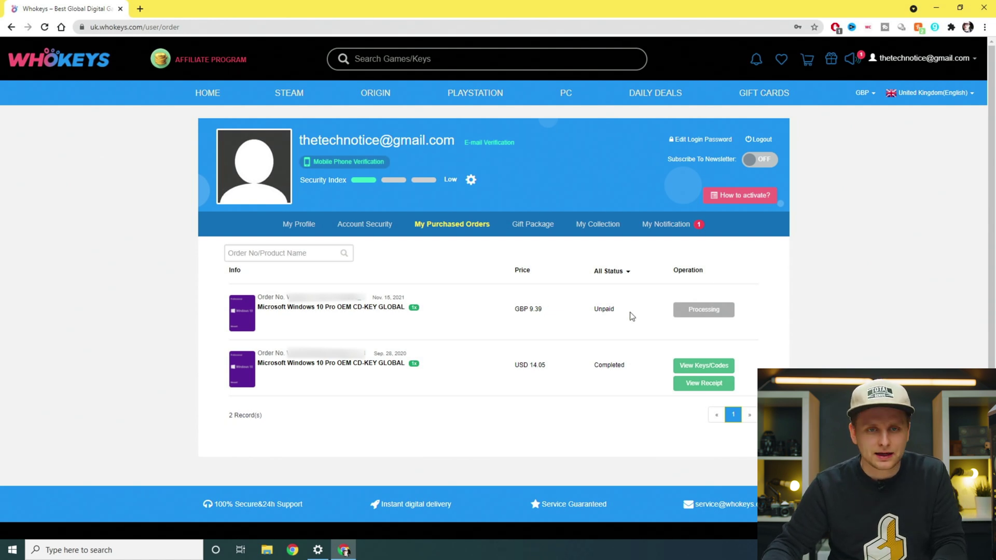
Refresh the orders, reveal the GBP 9.39 order's product key, and select it for copying
key(F5)
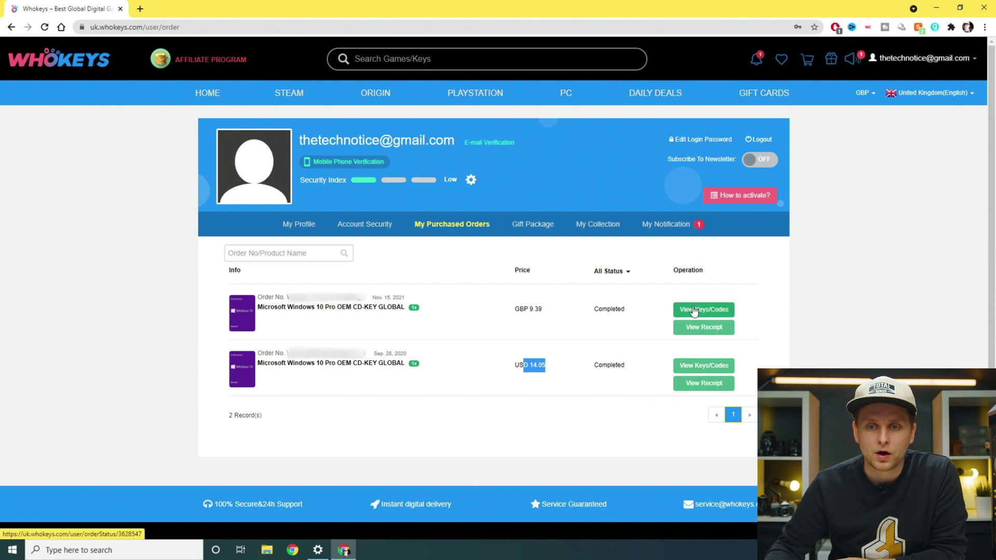
click(694, 311)
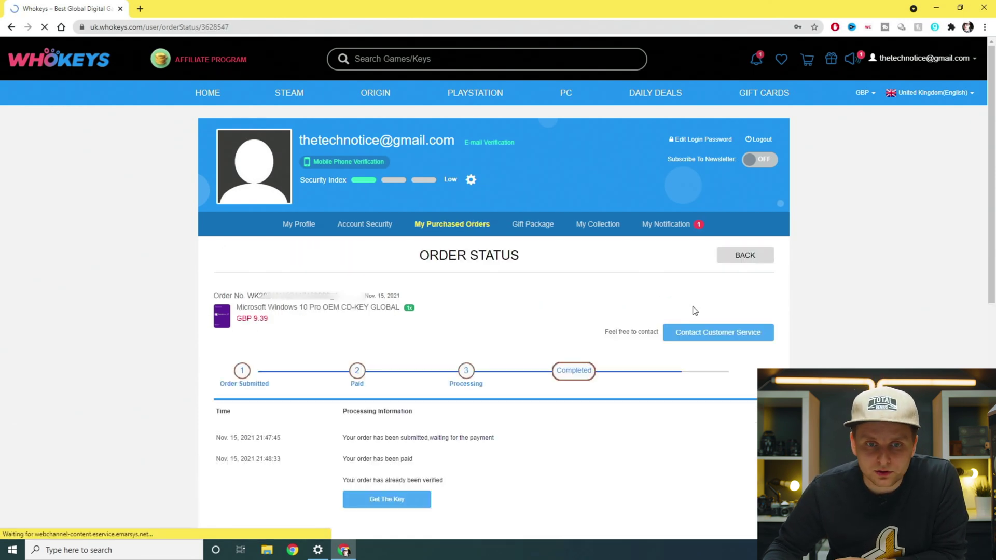
scroll(476, 301, down, 3)
click(386, 343)
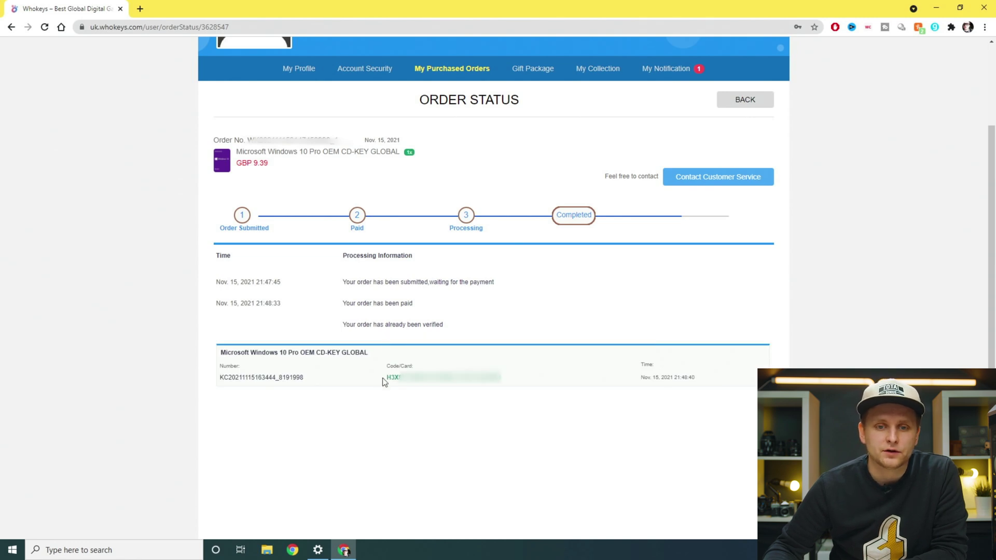
drag(391, 378, 508, 384)
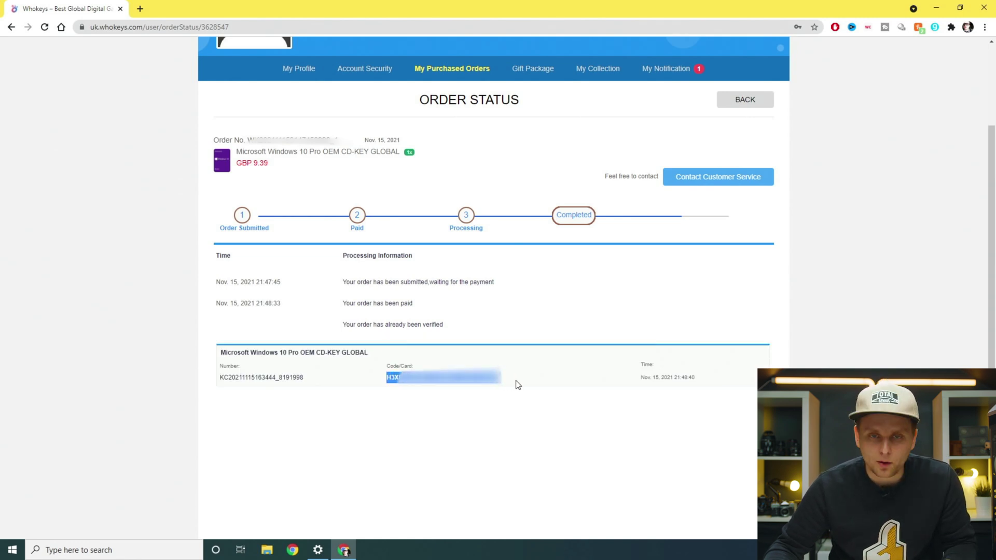
click(344, 550)
Enter the purchased key under Change product key to activate Windows 10 Pro
click(317, 550)
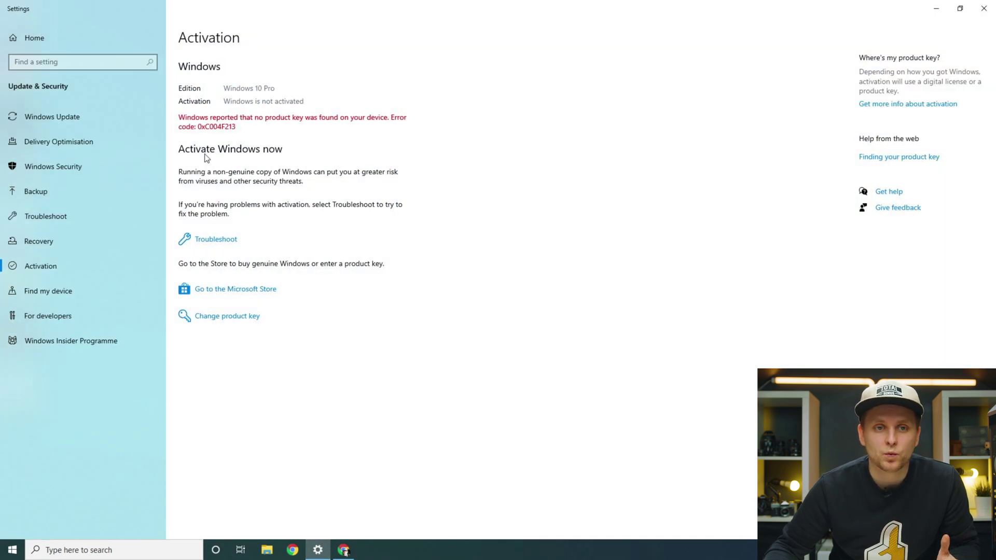
click(245, 323)
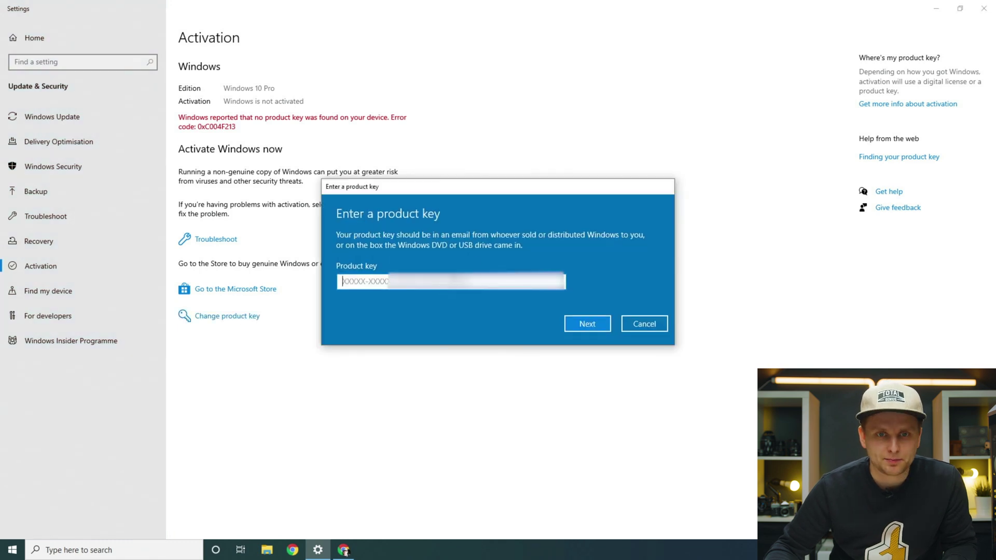
click(588, 325)
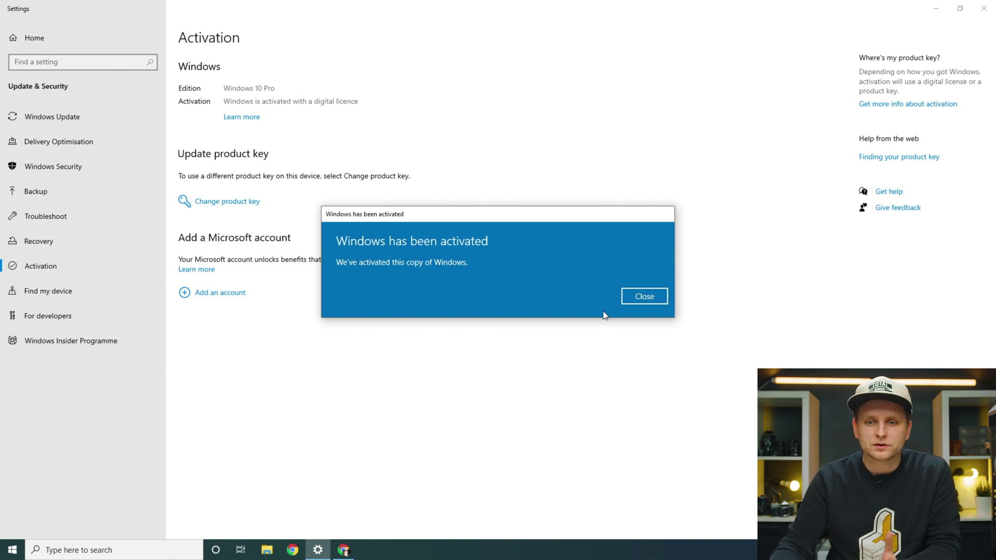
click(640, 303)
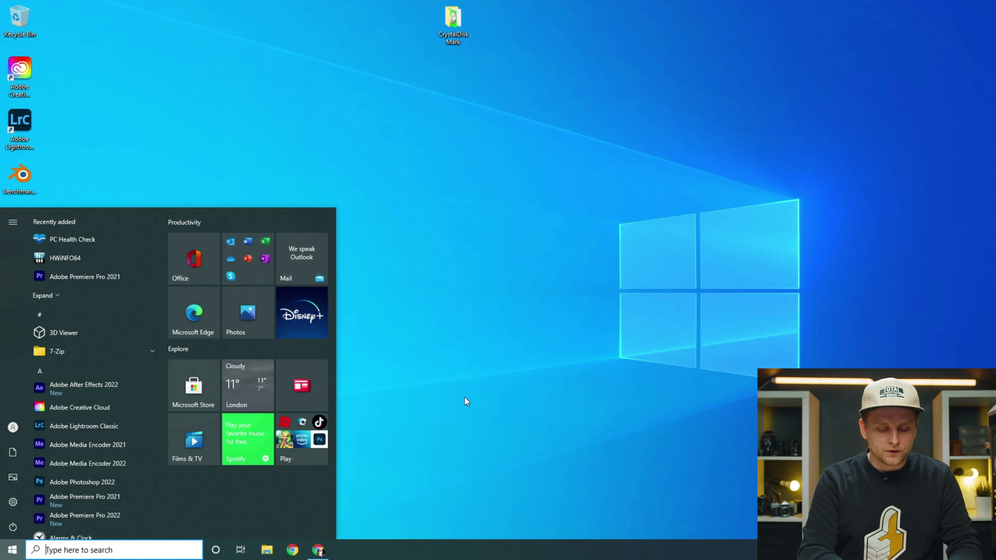
Search 'upda' to reach Windows Update and run Check for updates
text(upda)
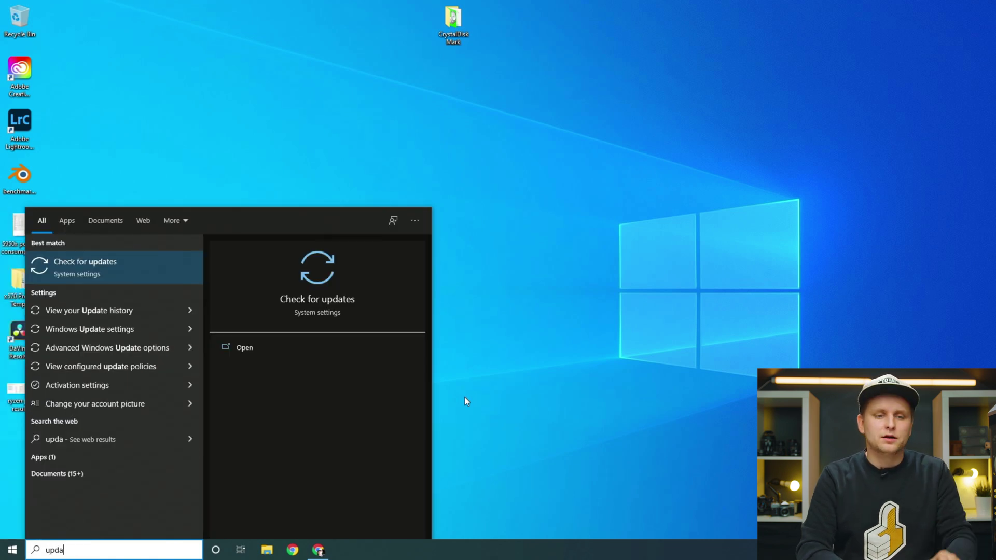
key(Return)
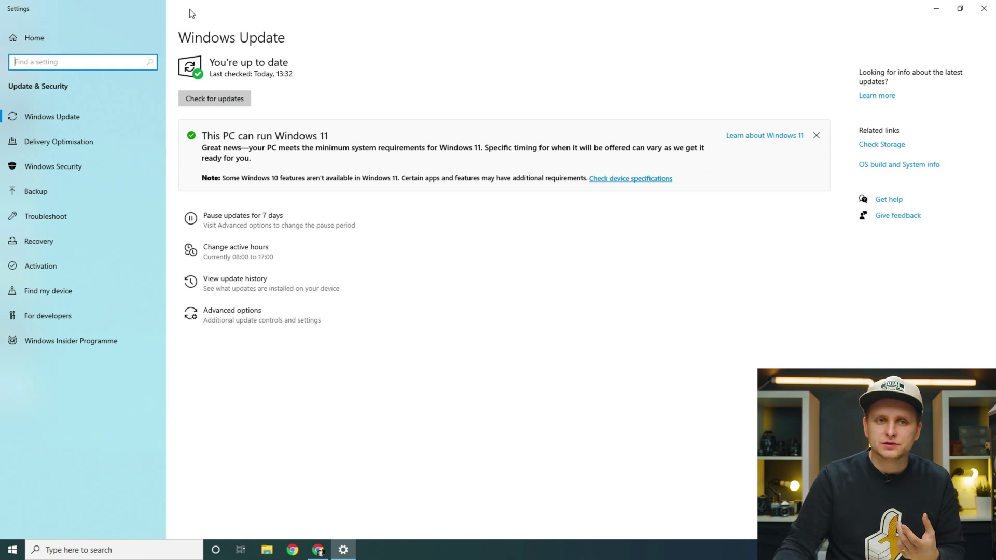
click(213, 98)
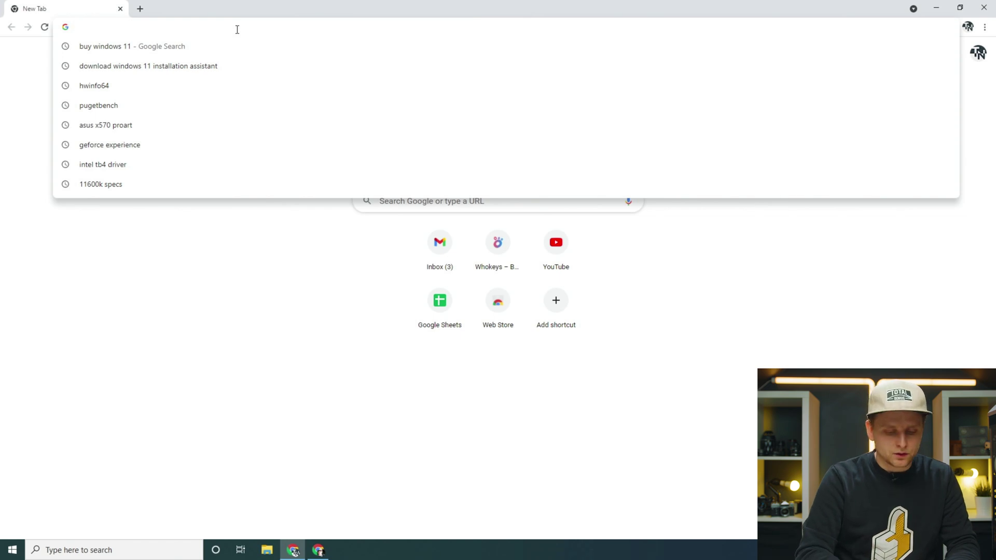
Search 'windows 11 install assistant' and open Microsoft's Download Windows 11 page
text(windwos 1)
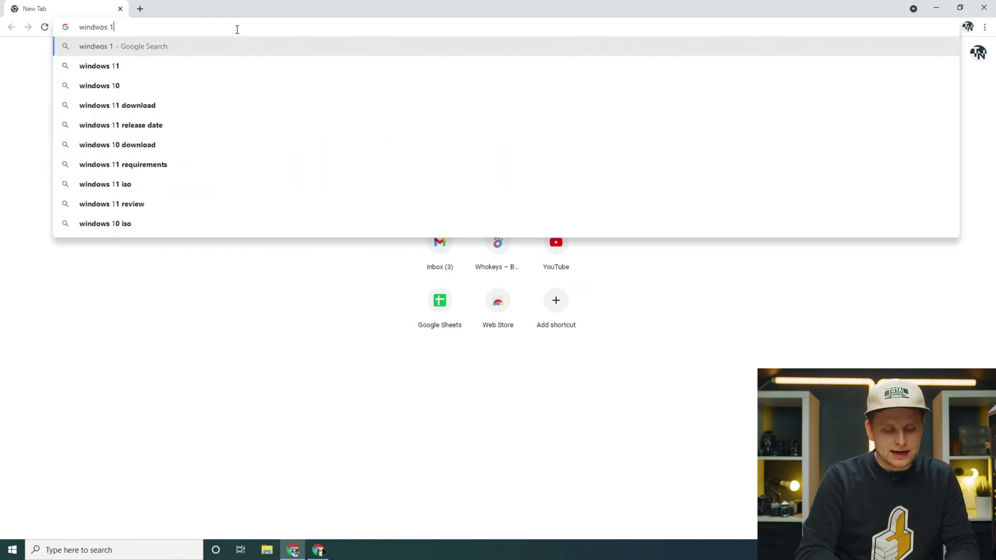
text(1install)
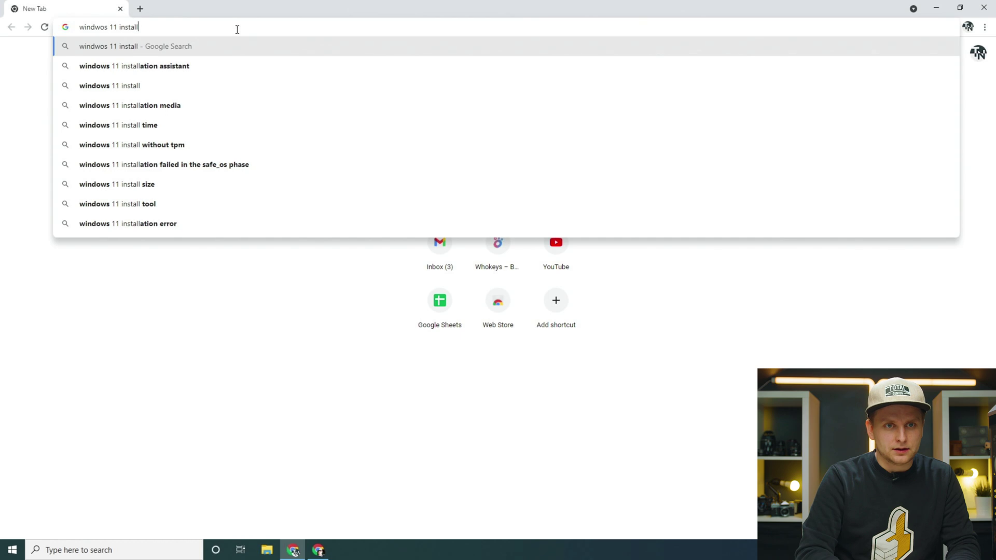
key(Down)
key(Return)
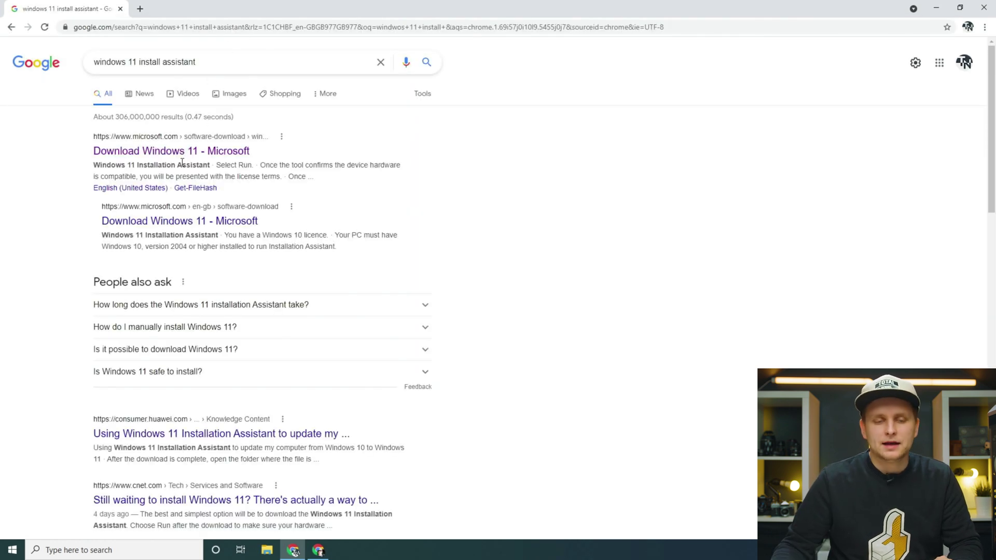
click(138, 151)
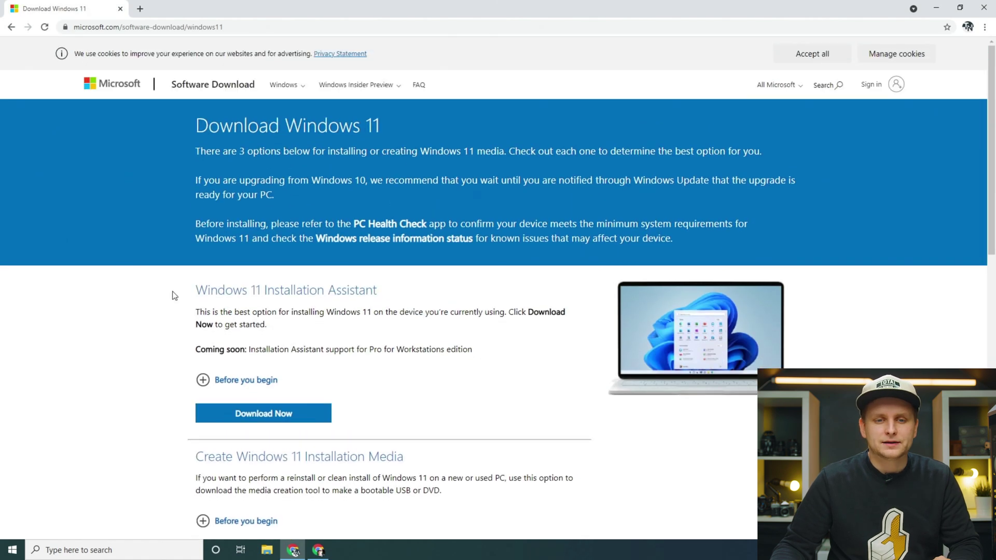
Download the Windows 11 Installation Assistant and accept its license to start the upgrade
drag(269, 290, 402, 291)
click(407, 293)
scroll(291, 342, down, 1)
click(267, 365)
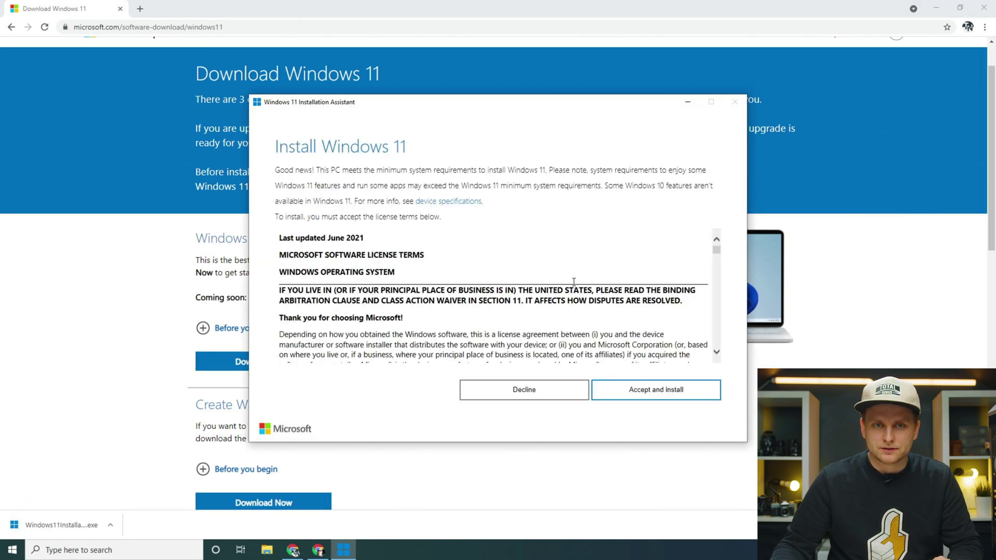
scroll(702, 288, down, 10)
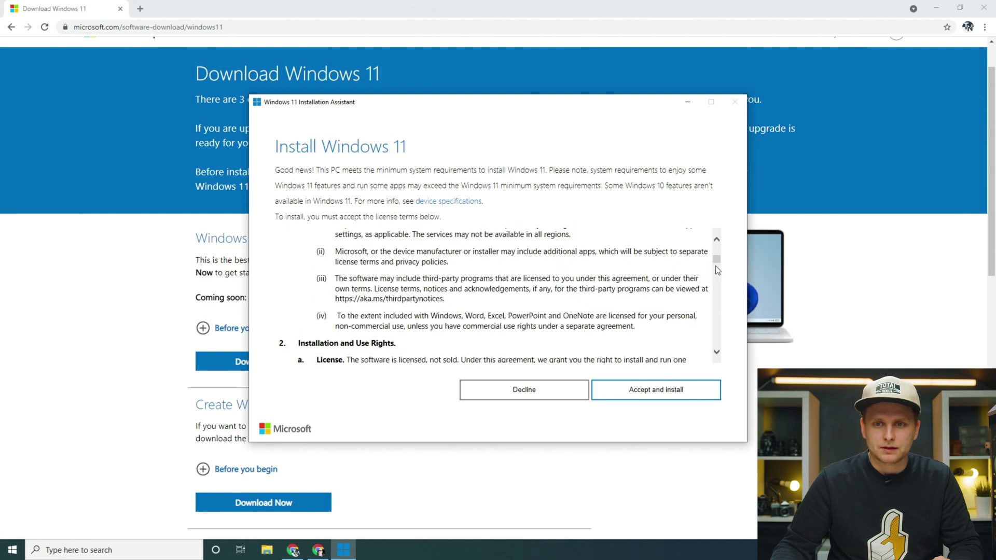
drag(721, 264, 719, 354)
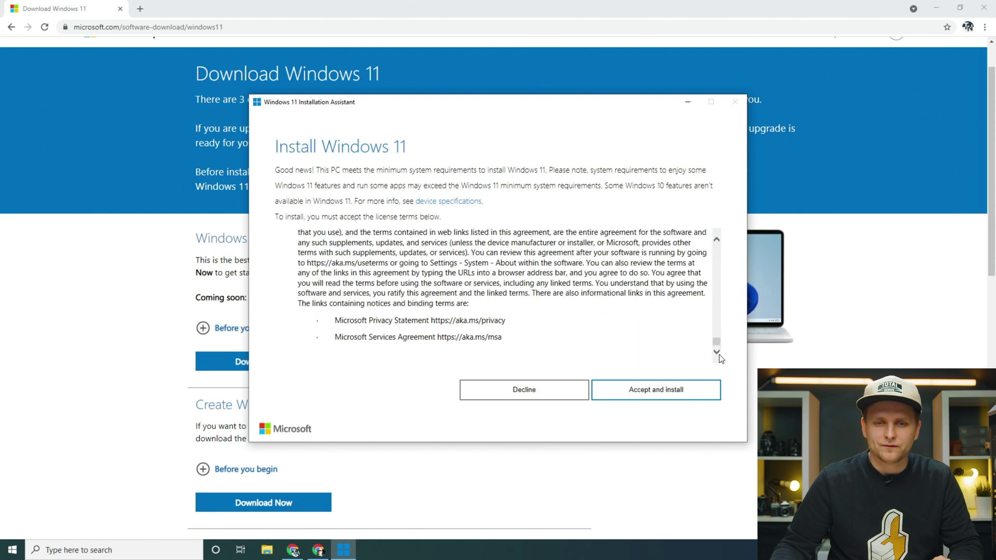
click(674, 397)
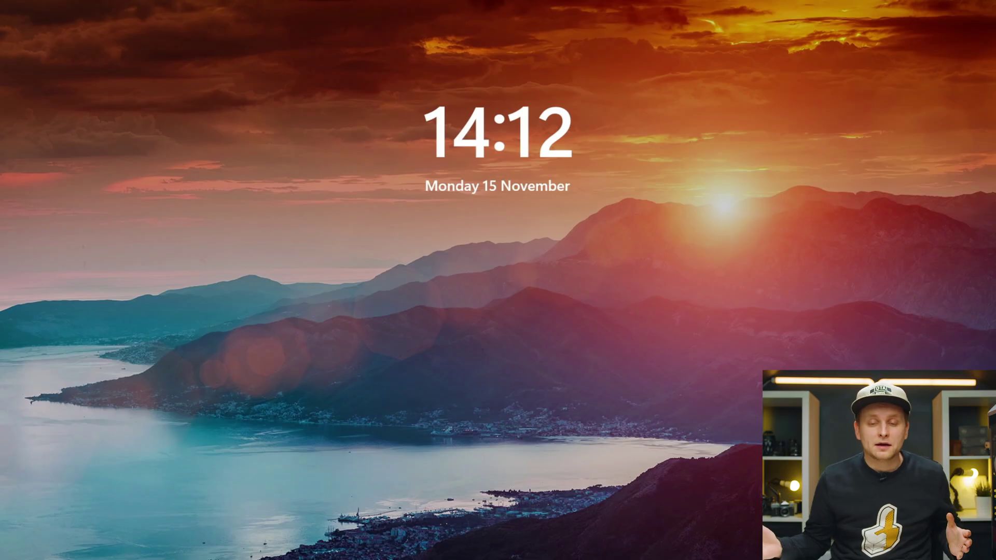
Dismiss the lock screen, sign in with the PIN, and open Start on Windows 11
key(Return)
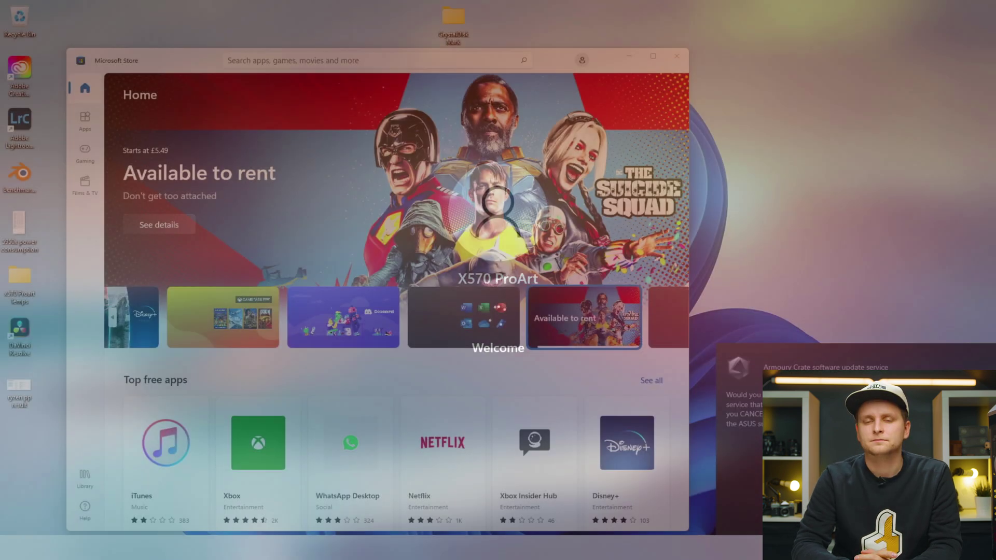
key(super)
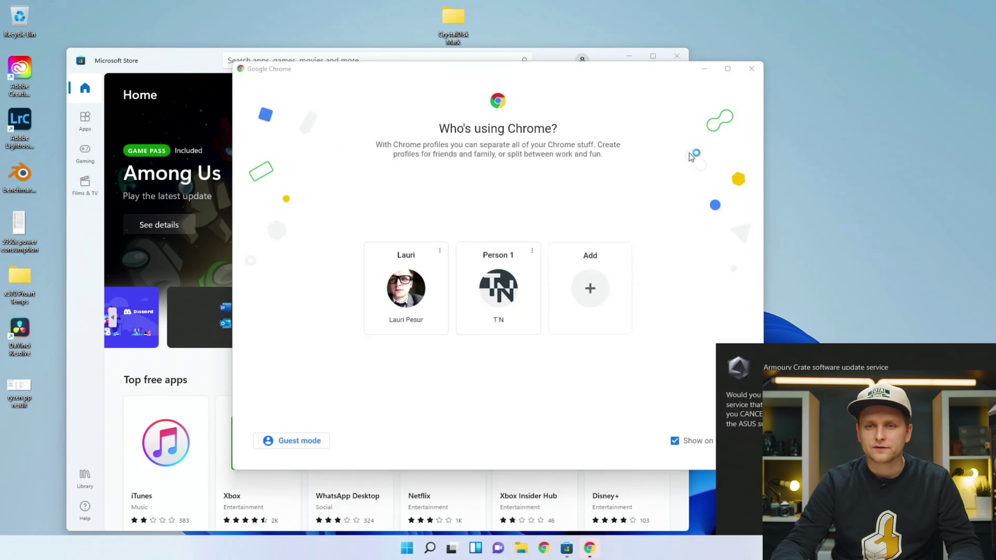
Close the Chrome profile picker, Armoury Crate and the Microsoft Store windows
click(752, 70)
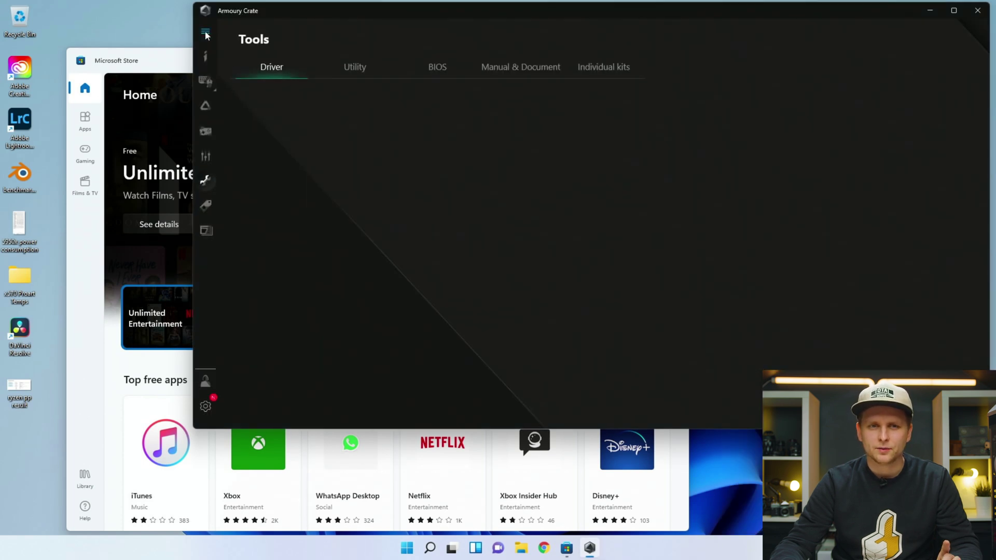
click(977, 9)
click(660, 60)
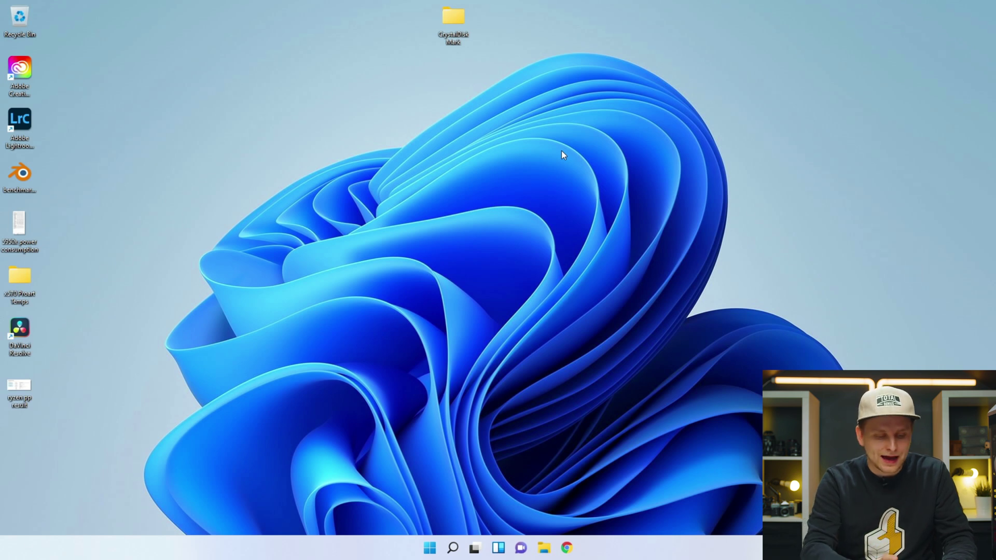
Search 'acti' to reach Activation settings and expand the activation state showing Windows 11 Pro active
key(super)
text(acti)
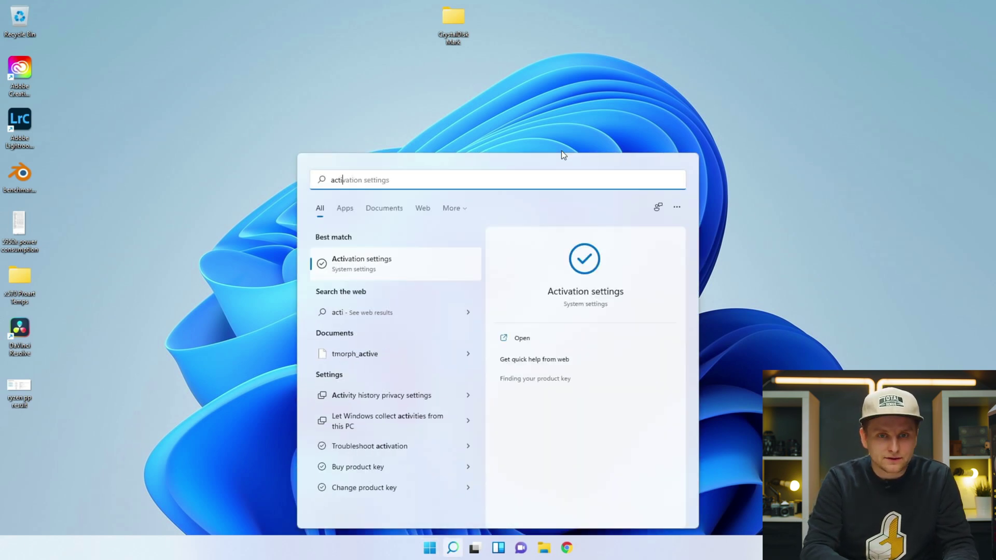
key(Return)
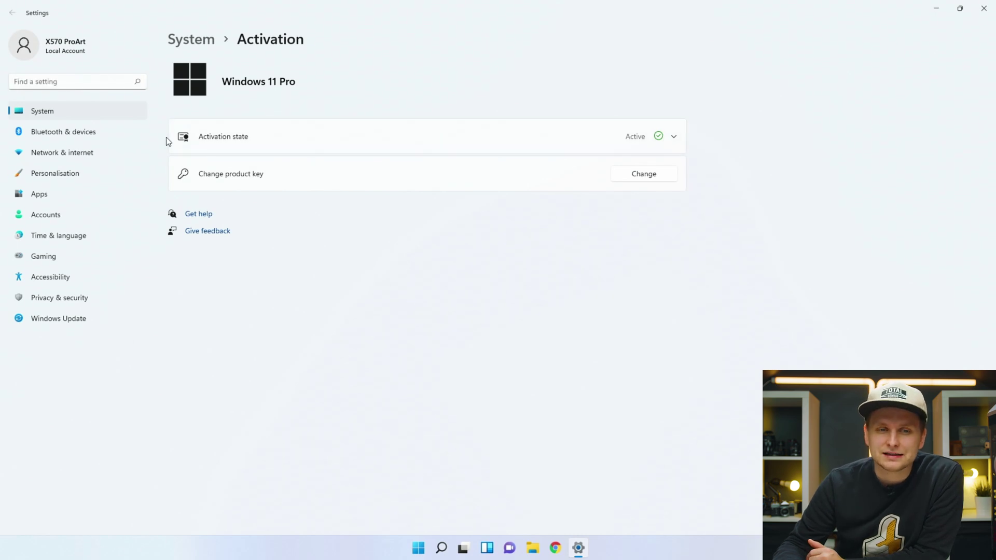
click(674, 139)
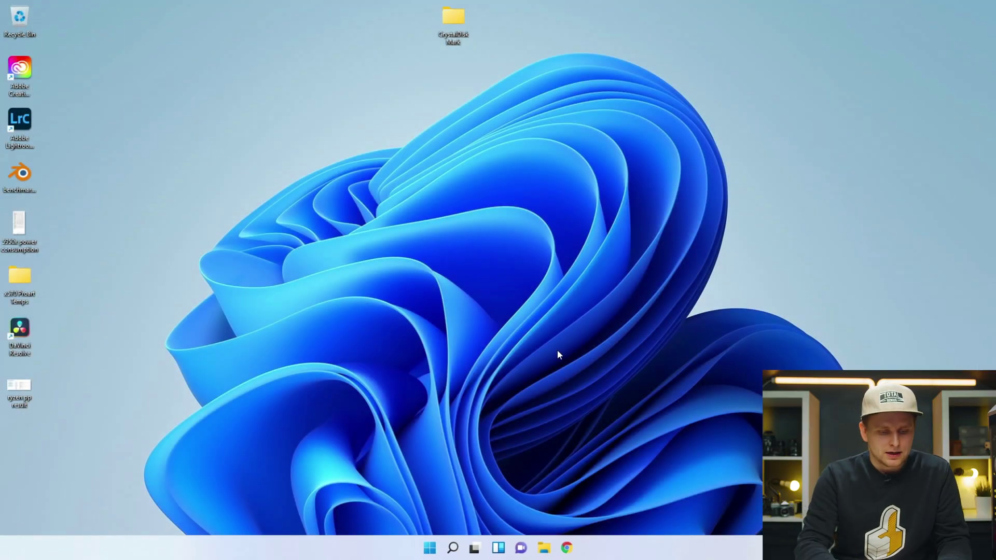
Search Start for 'upda' to find Windows Update settings
text(upda)
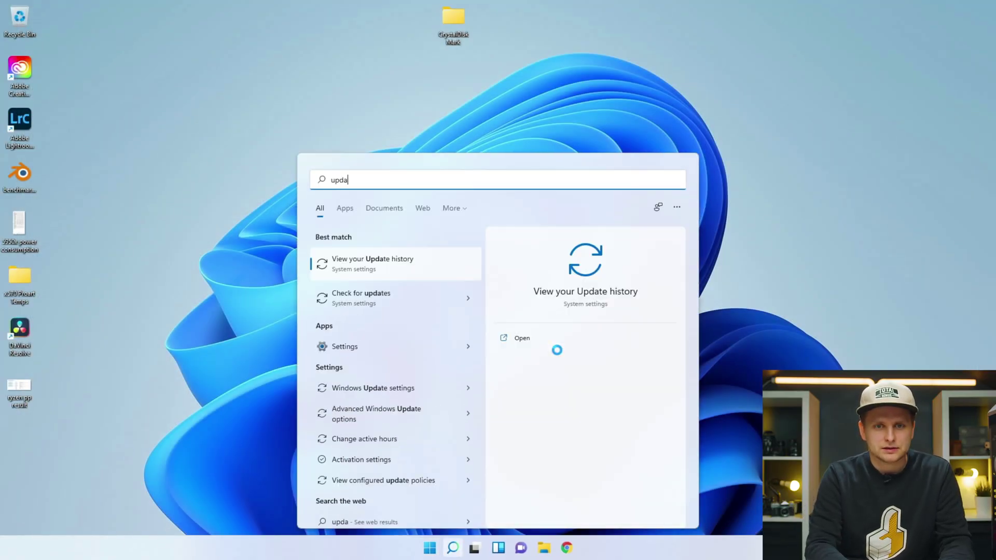